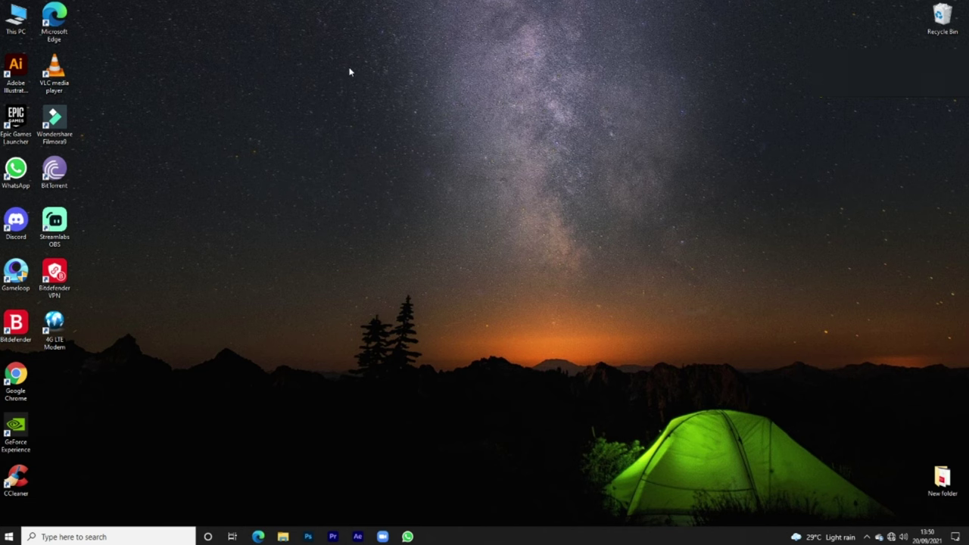
# Disable the Extreme Offroad Cars startup entry in Task Manager
pyautogui.rightClick(513, 538)
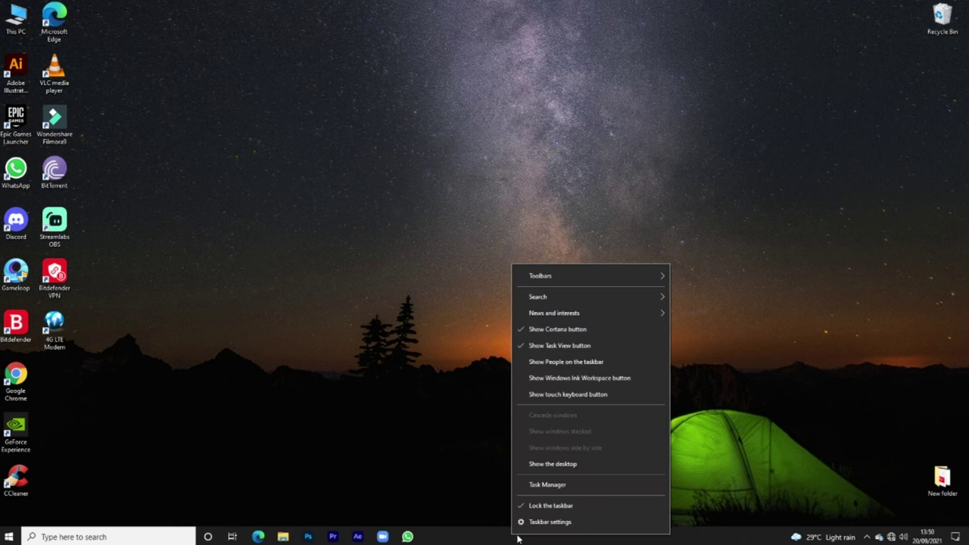
pyautogui.click(552, 488)
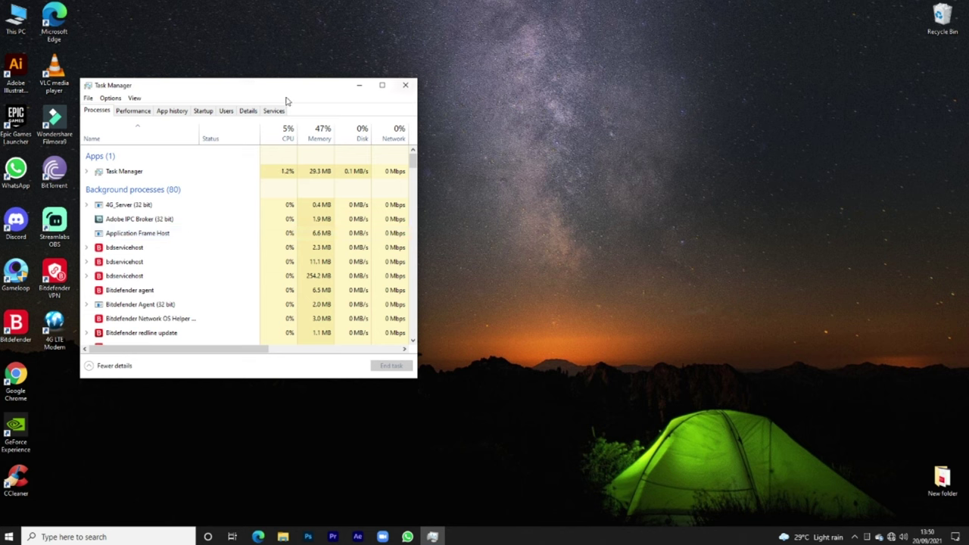
pyautogui.click(210, 114)
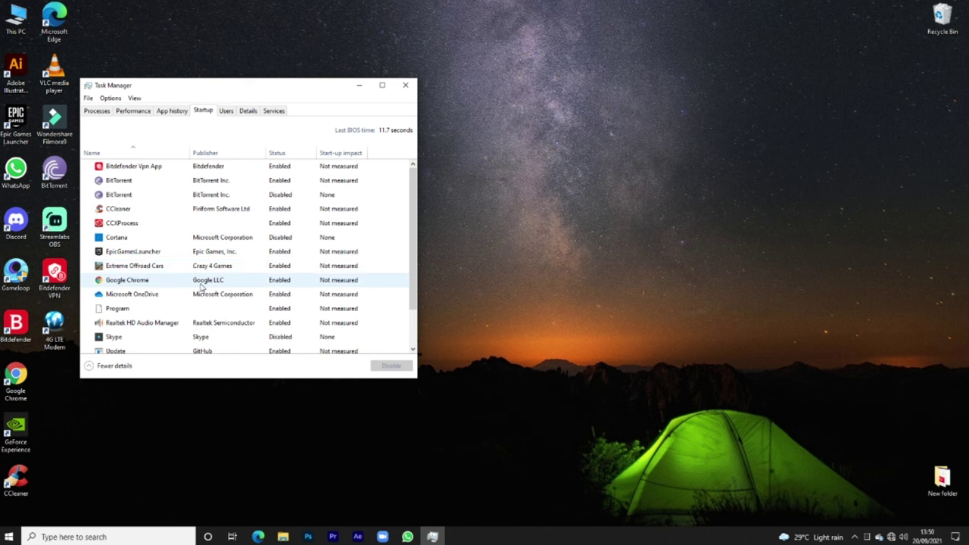
pyautogui.scroll(-2, 205, 295)
pyautogui.scroll(2, 205, 296)
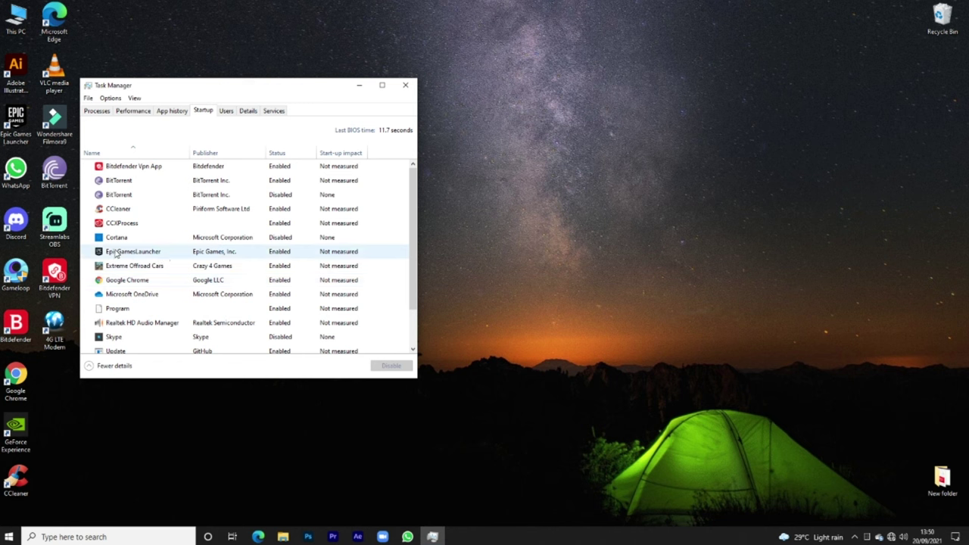
pyautogui.click(235, 266)
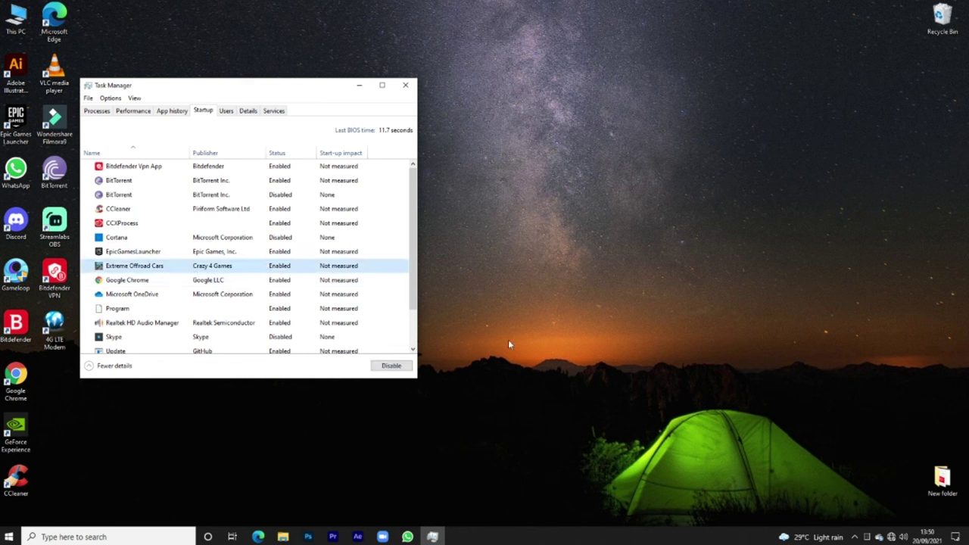
pyautogui.click(394, 367)
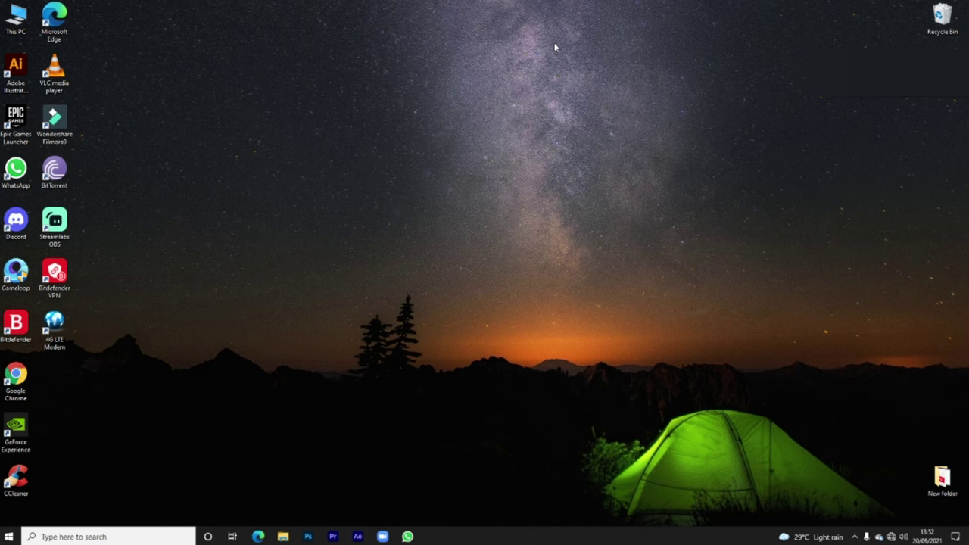
# Optimise the C: solid state drive with Defragment and Optimise Drives and close the tool
pyautogui.press('super')
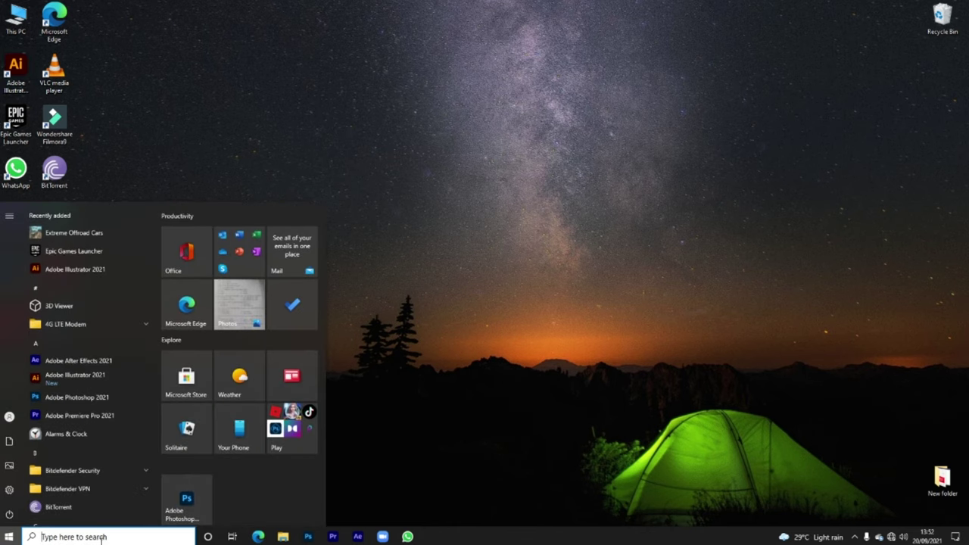
pyautogui.write('defr')
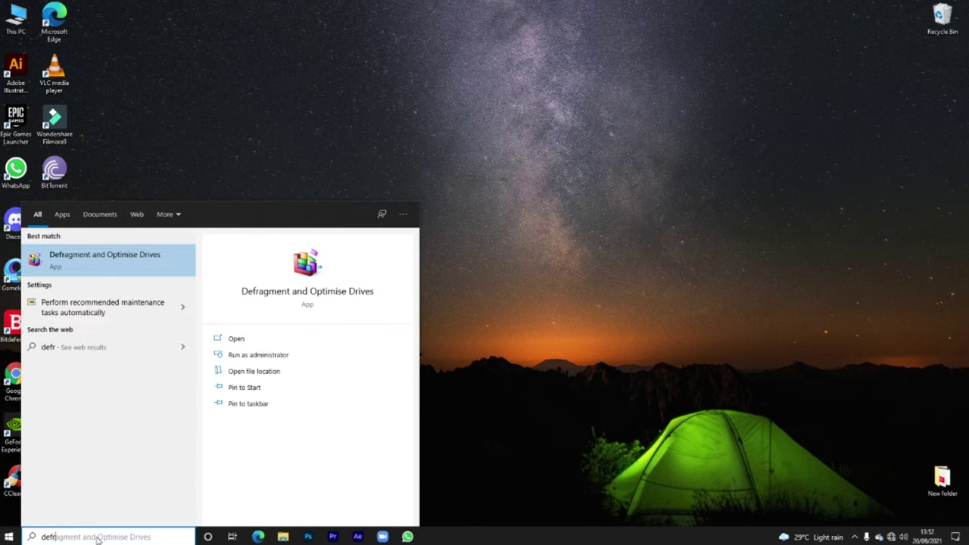
pyautogui.click(83, 264)
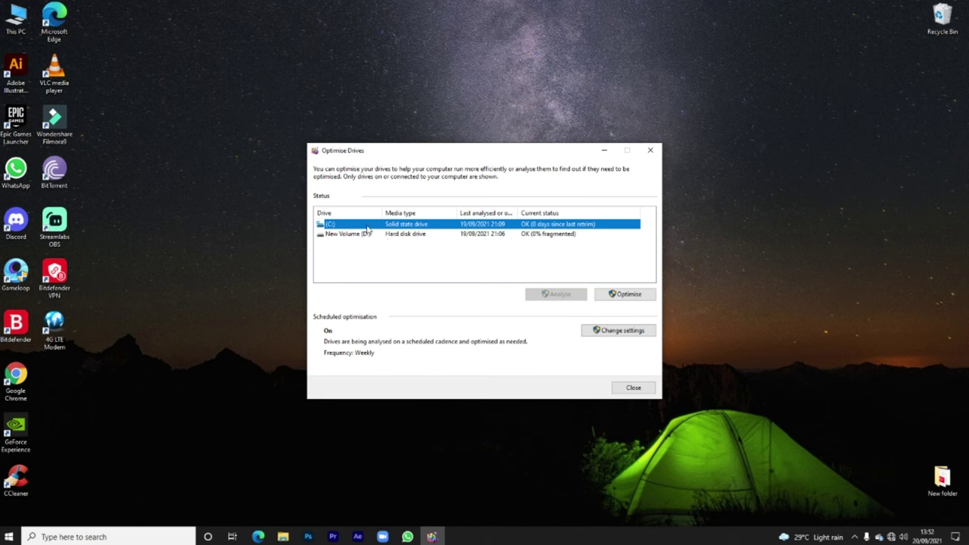
pyautogui.click(648, 297)
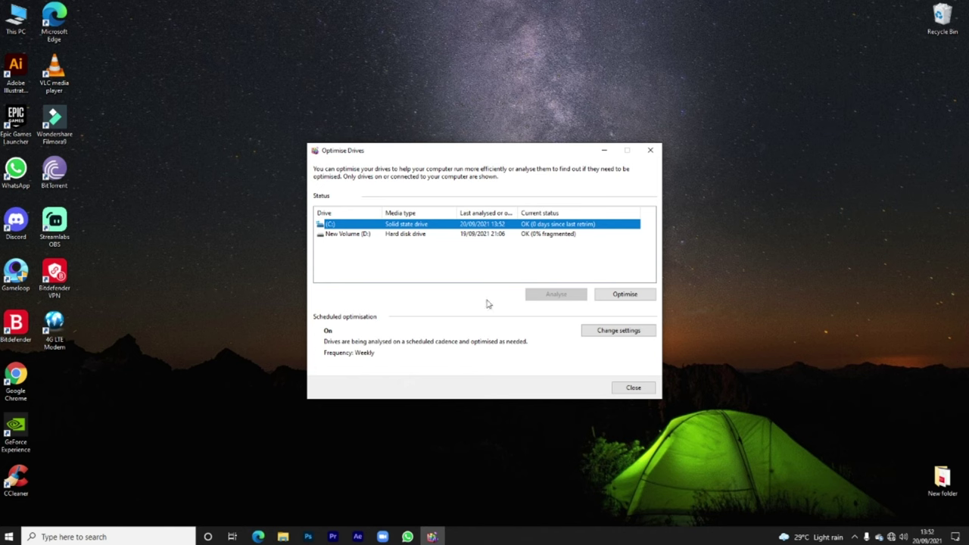
pyautogui.click(634, 388)
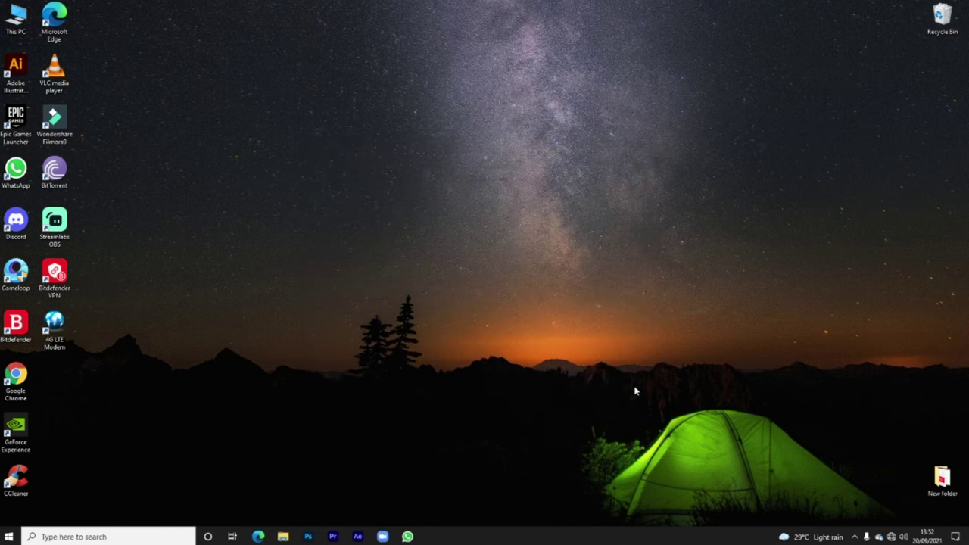
pyautogui.hotkey('alt', 'F9')
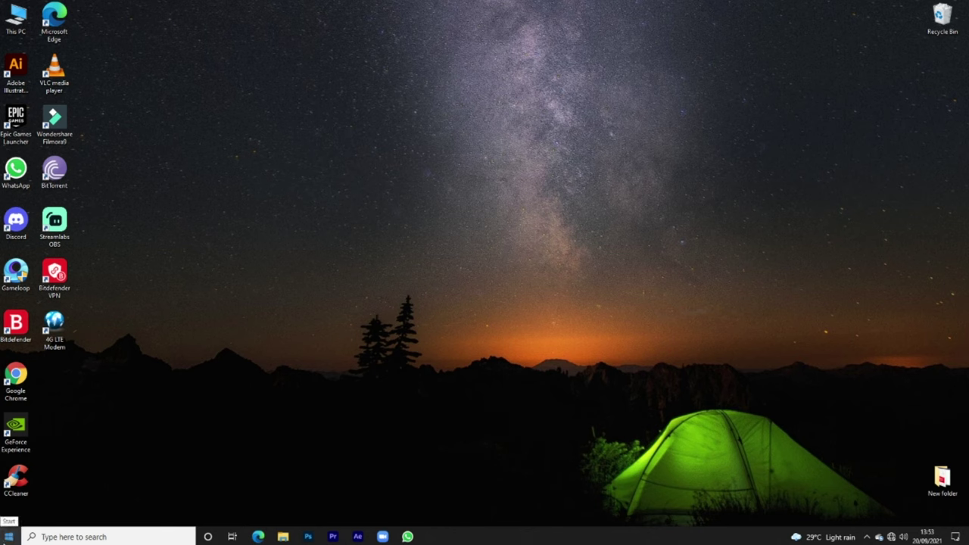
# Open the Windows Temp folder by running the command temp
pyautogui.rightClick(5, 539)
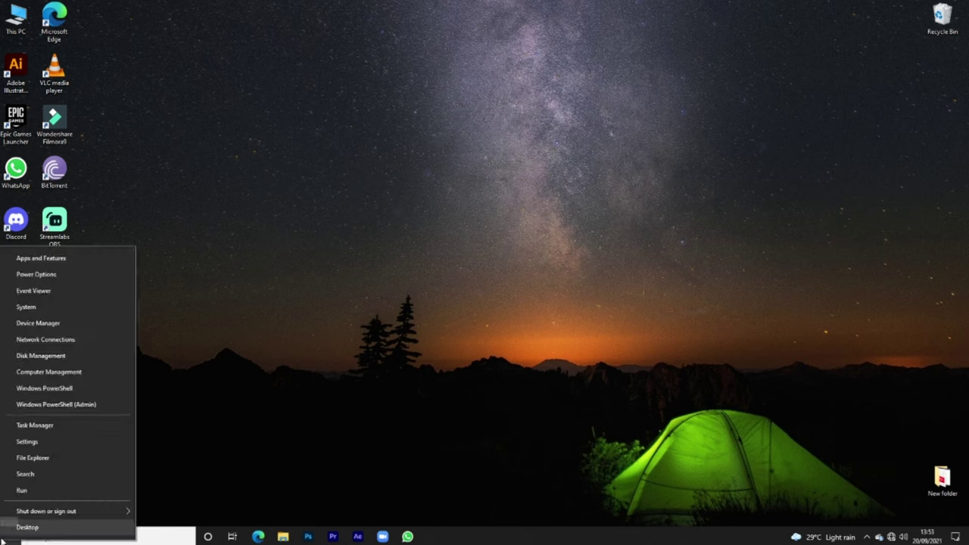
pyautogui.click(33, 490)
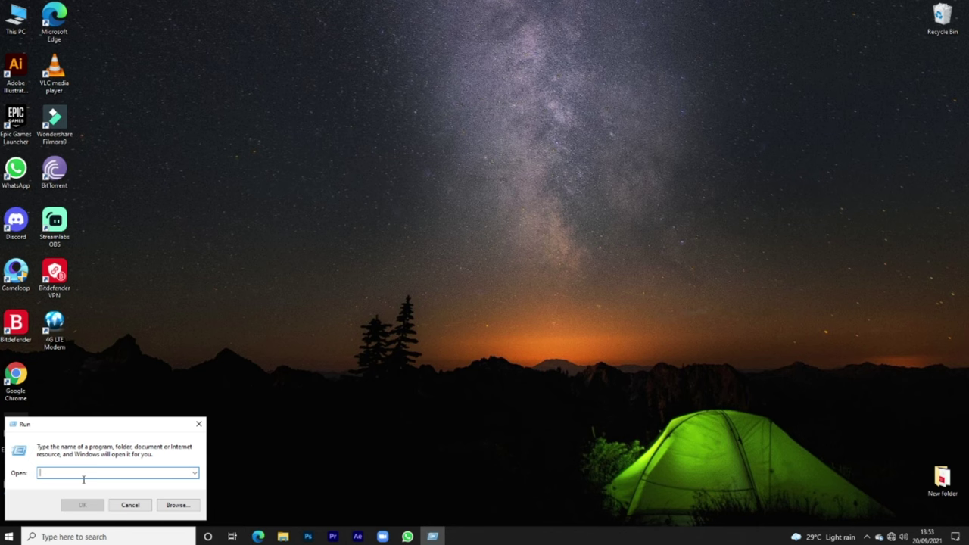
pyautogui.write('tr')
pyautogui.write('mp')
pyautogui.click(82, 504)
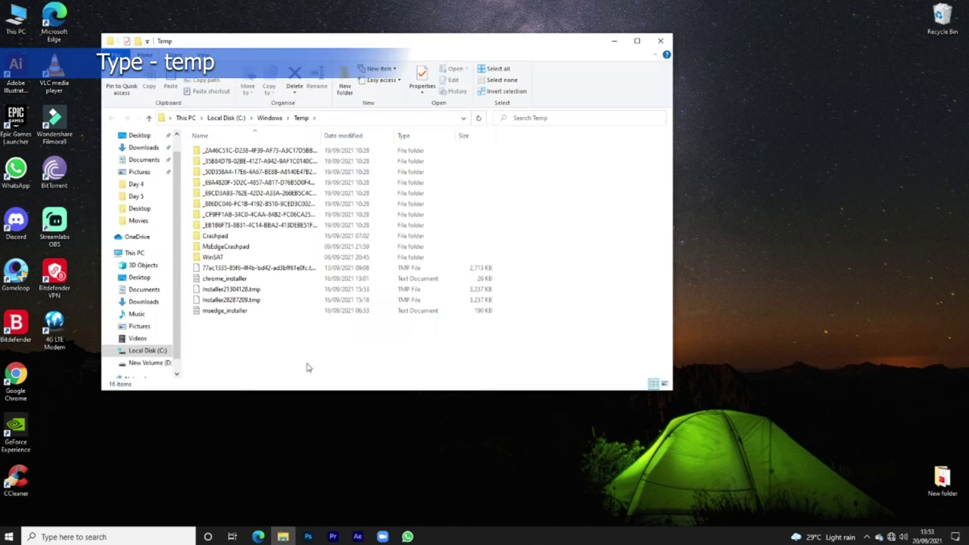
# Delete all files and folders in the Windows Temp folder, refresh it and close the window
pyautogui.moveTo(300, 350); pyautogui.dragTo(285, 164)
pyautogui.rightClick(285, 163)
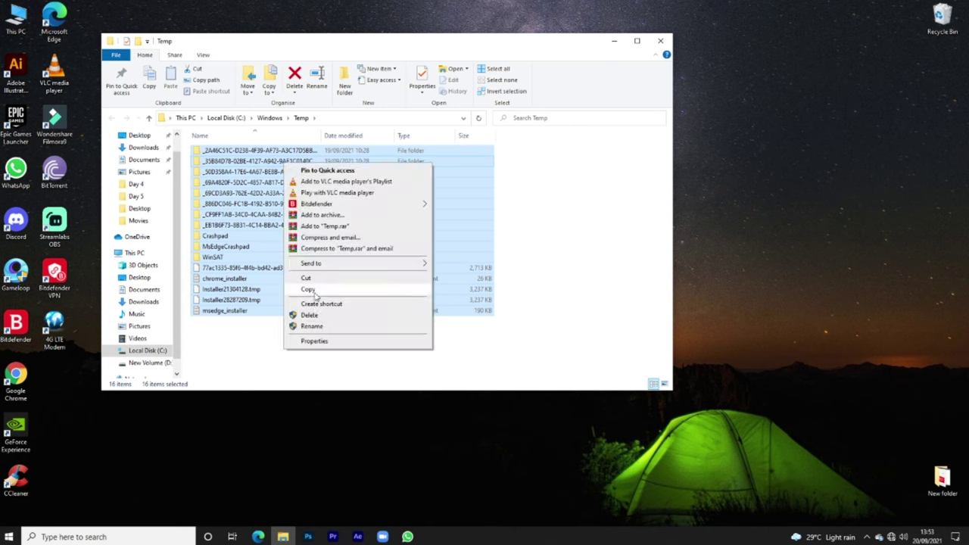
pyautogui.click(303, 314)
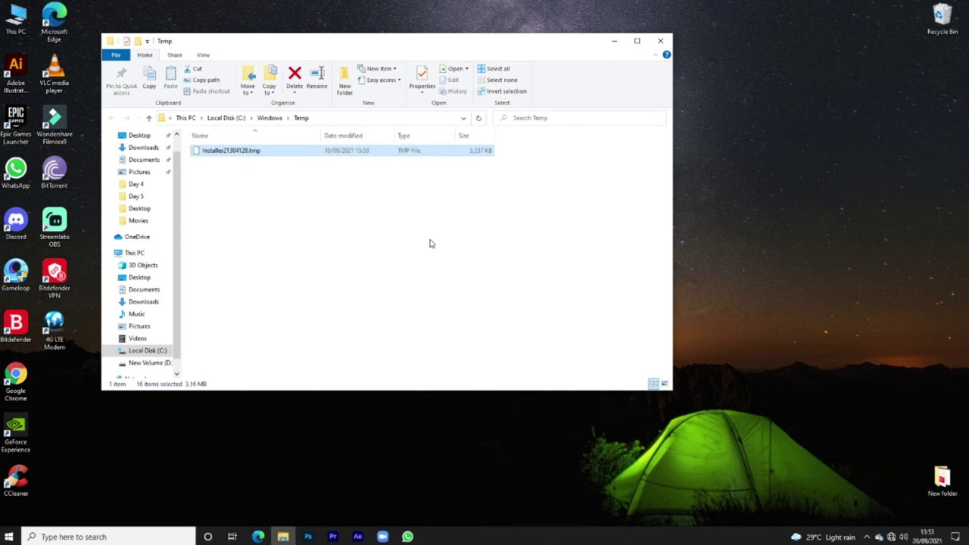
pyautogui.rightClick(442, 249)
pyautogui.click(465, 287)
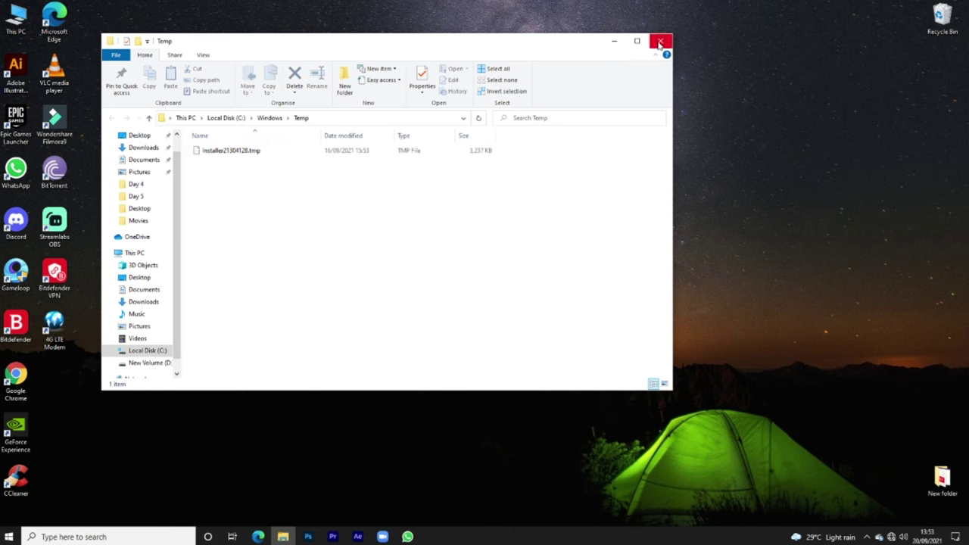
pyautogui.click(660, 41)
pyautogui.rightClick(231, 116)
pyautogui.click(271, 147)
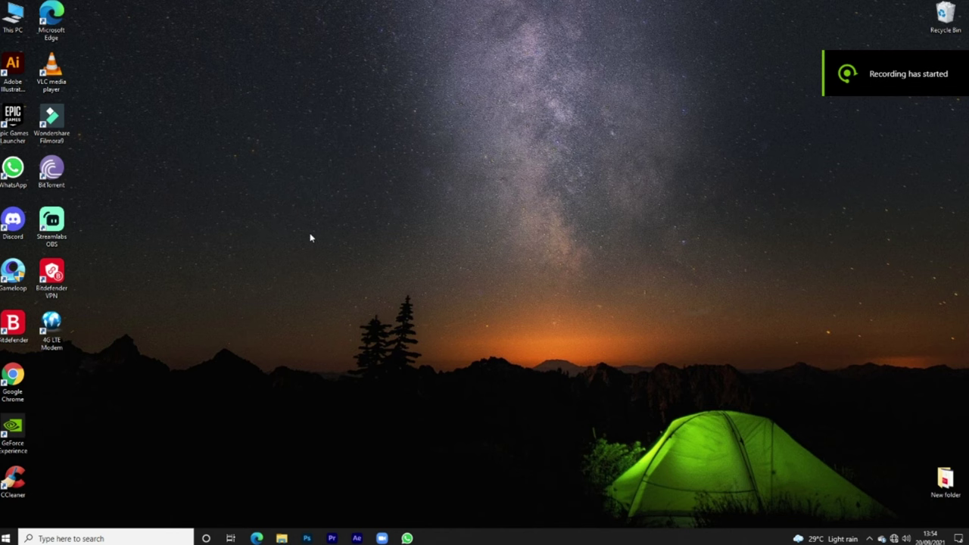
# Open the AppData Local Temp folder by running %temp%
pyautogui.rightClick(8, 538)
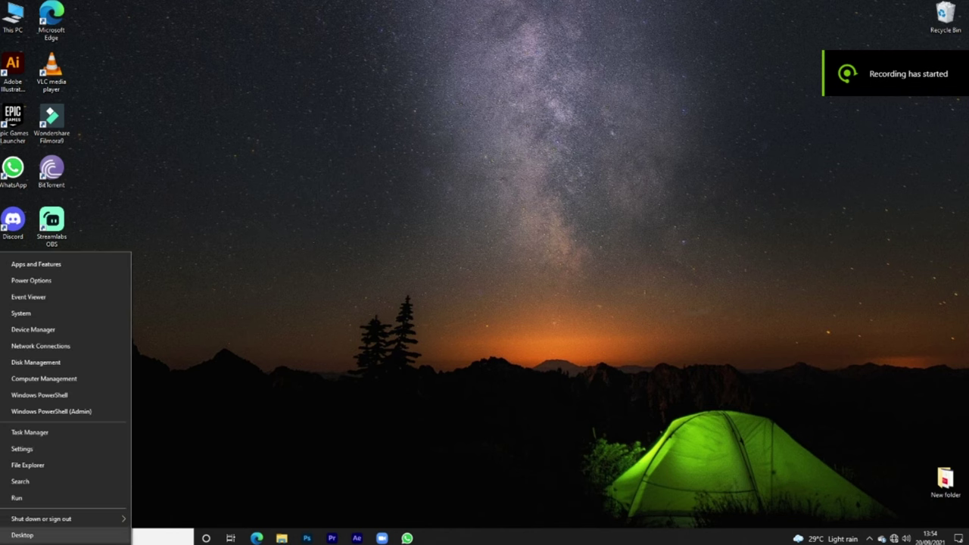
pyautogui.click(23, 500)
pyautogui.click(42, 477)
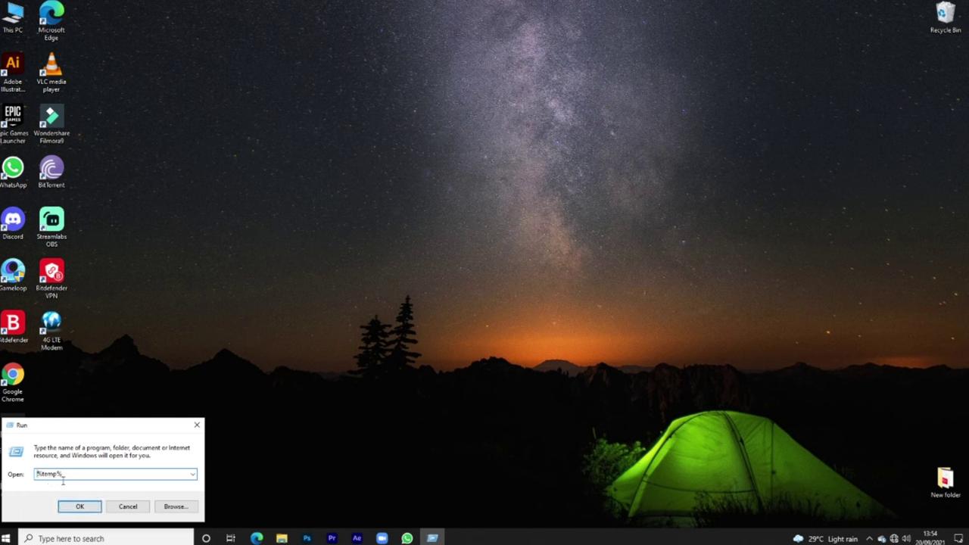
pyautogui.moveTo(68, 478); pyautogui.dragTo(39, 486)
pyautogui.click(80, 505)
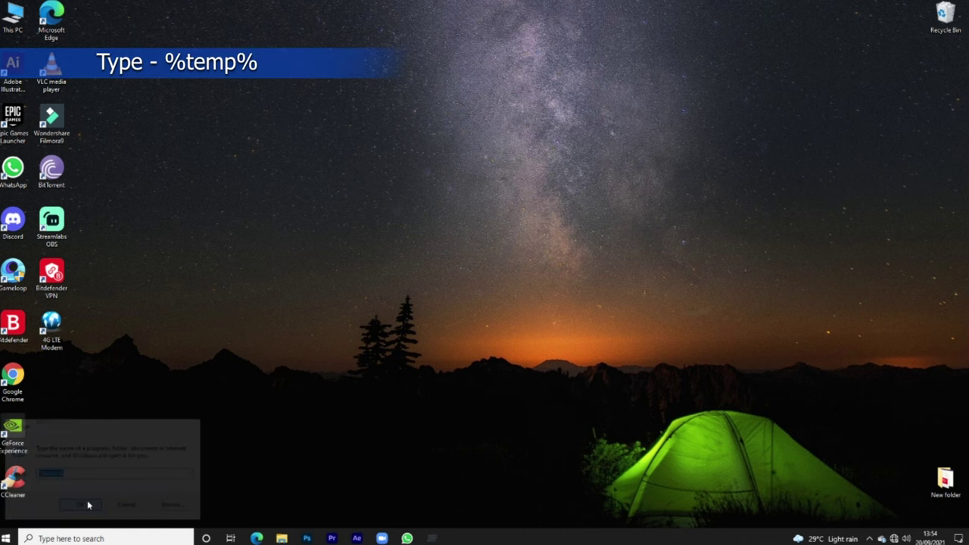
# Delete everything in the AppData Local Temp folder, skipping all items in use, and close the window
pyautogui.moveTo(528, 148); pyautogui.dragTo(379, 377)
pyautogui.rightClick(277, 337)
pyautogui.click(302, 482)
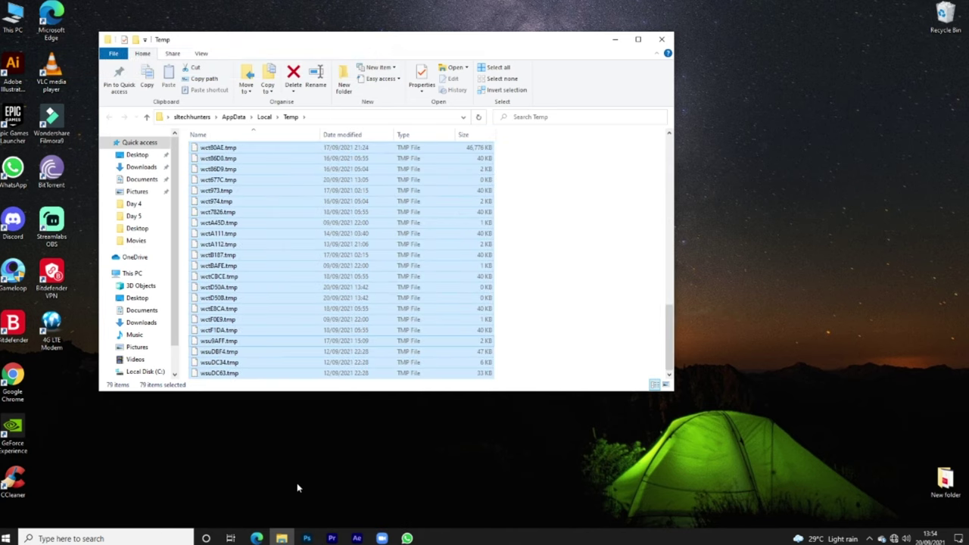
pyautogui.click(177, 225)
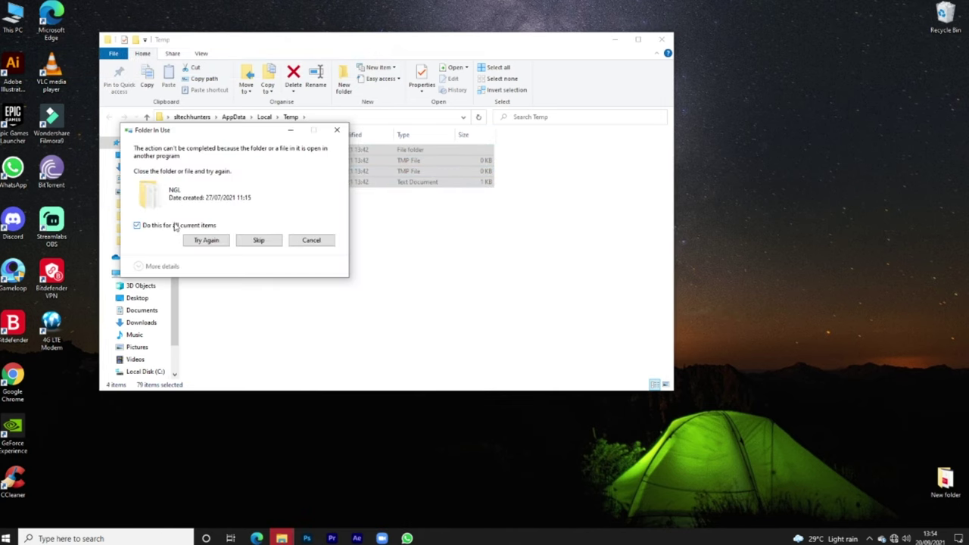
pyautogui.click(256, 241)
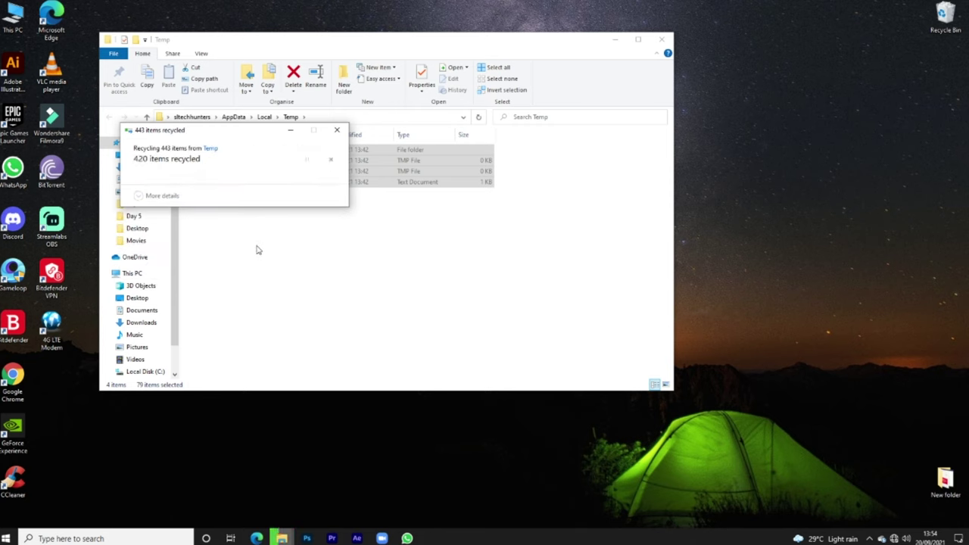
pyautogui.rightClick(473, 250)
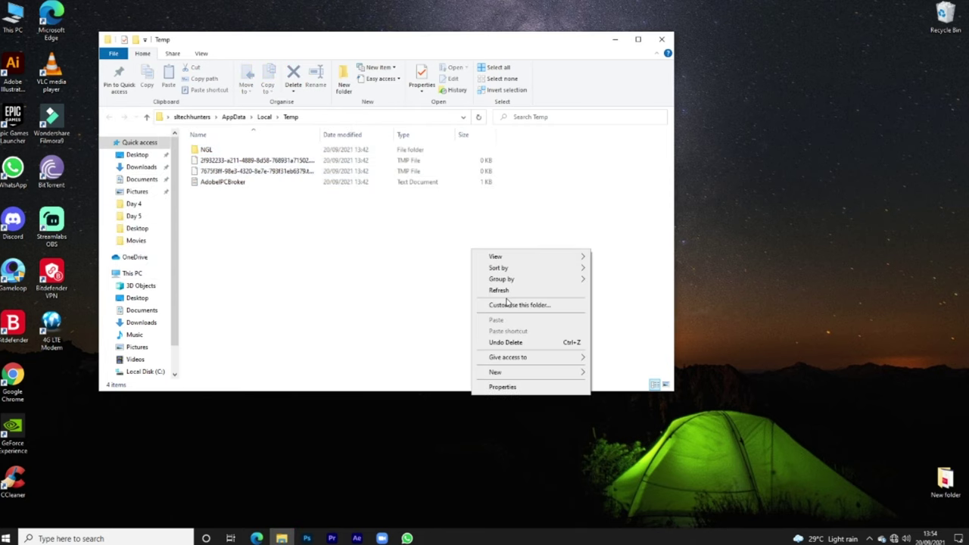
pyautogui.click(498, 290)
pyautogui.click(662, 39)
# Open the Windows Prefetch folder by running prefetch and grant permanent access to the folder
pyautogui.rightClick(6, 538)
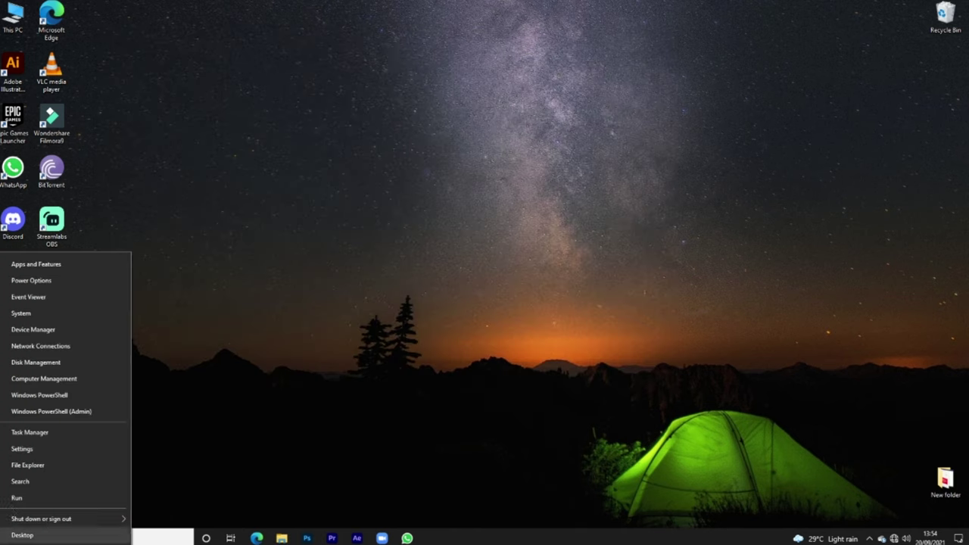
pyautogui.click(30, 499)
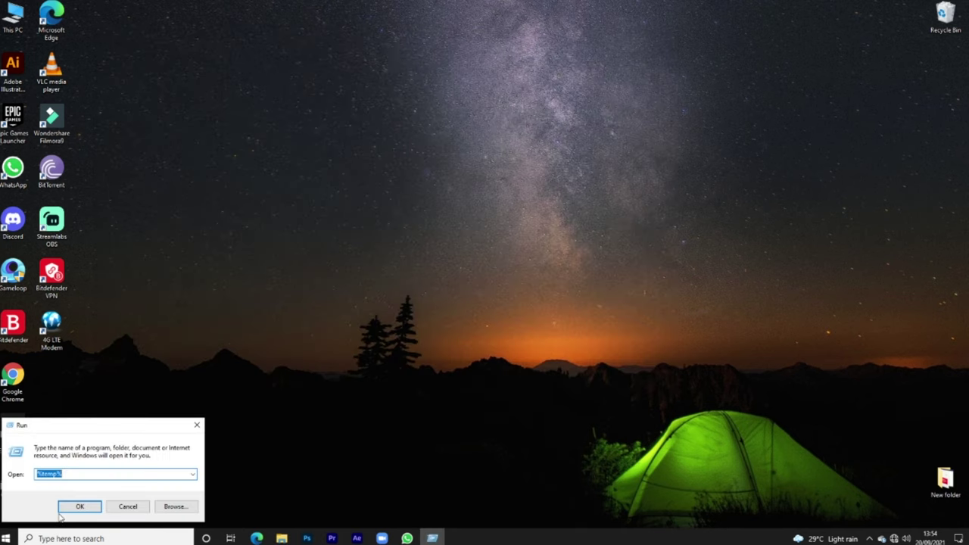
pyautogui.press('BackSpace')
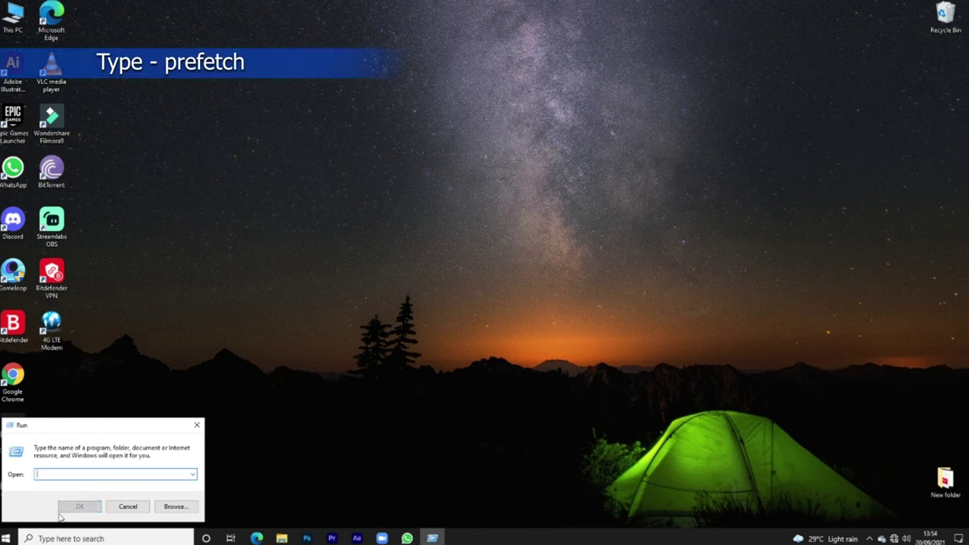
pyautogui.write('pre')
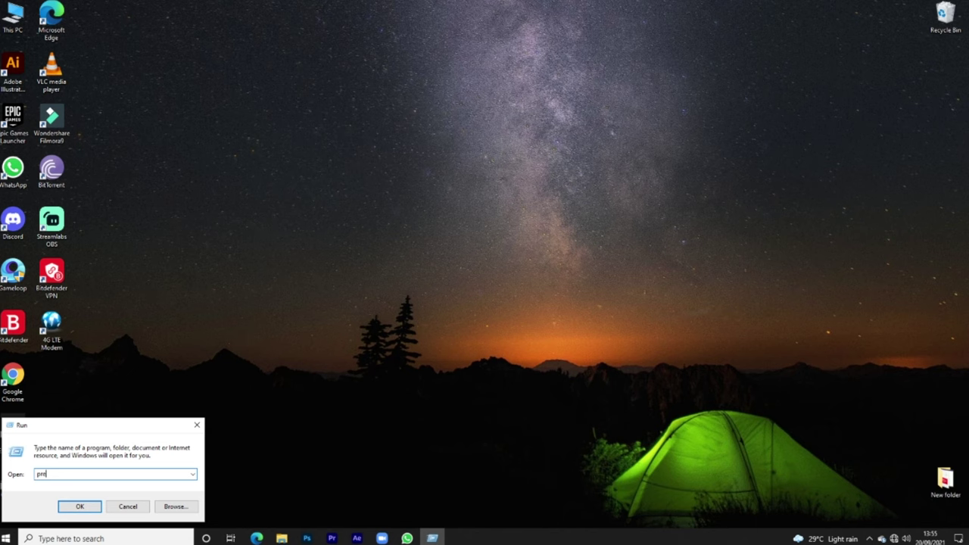
pyautogui.write('fetch')
pyautogui.click(78, 507)
pyautogui.click(503, 286)
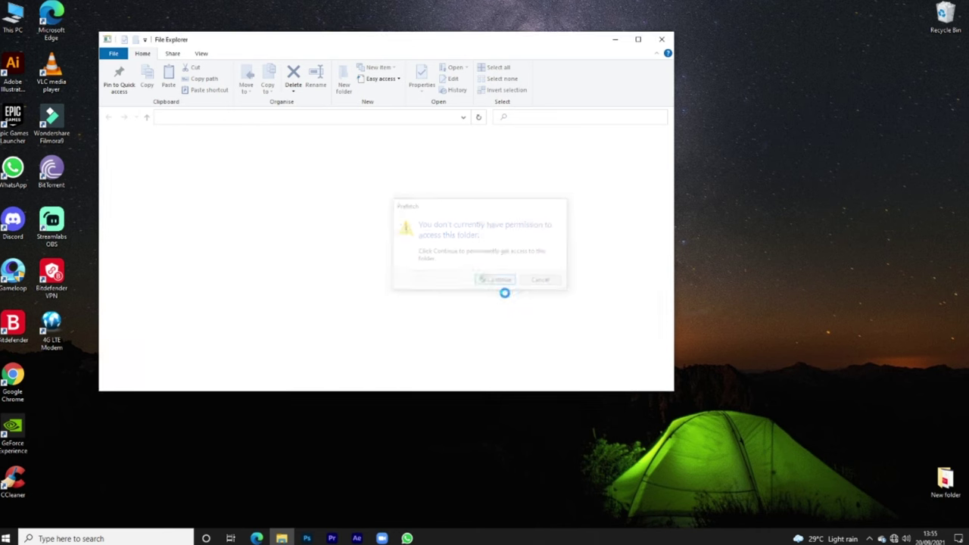
# Delete all files in the Prefetch folder and close the window
pyautogui.click(499, 67)
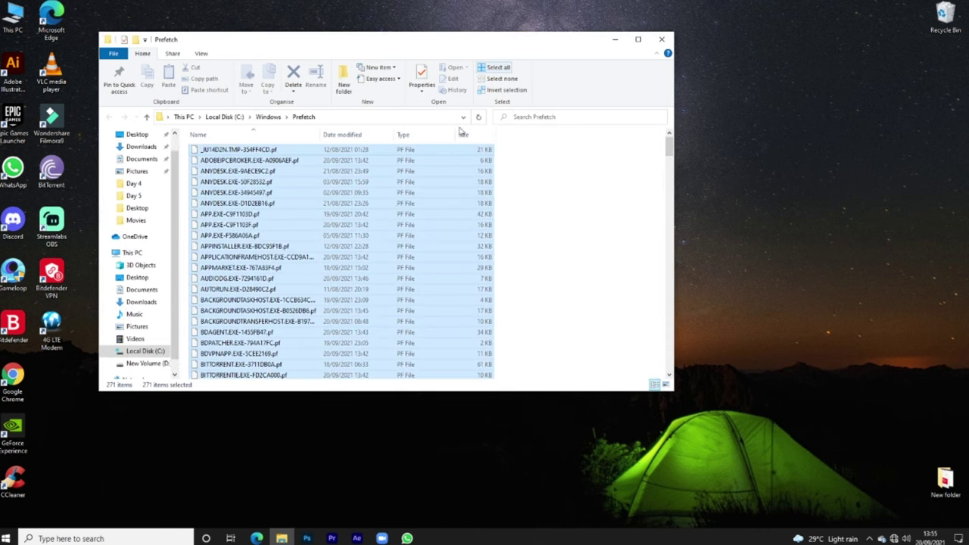
pyautogui.rightClick(379, 204)
pyautogui.click(387, 346)
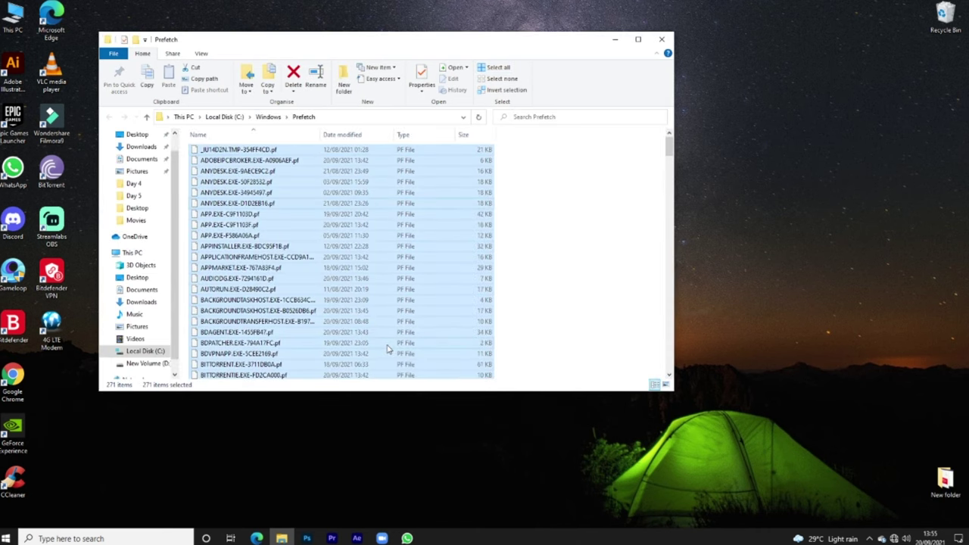
pyautogui.click(511, 232)
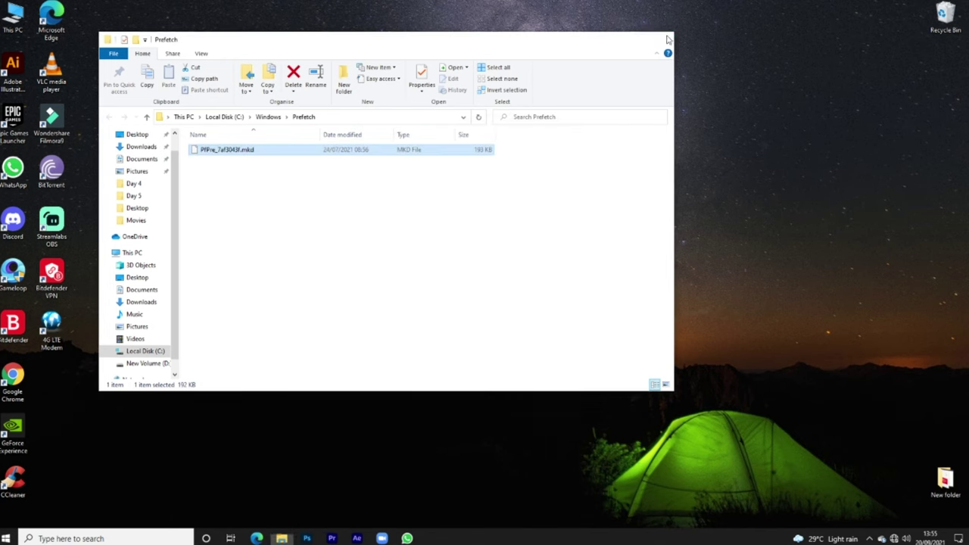
pyautogui.click(668, 39)
pyautogui.rightClick(313, 39)
pyautogui.rightClick(344, 75)
pyautogui.click(390, 101)
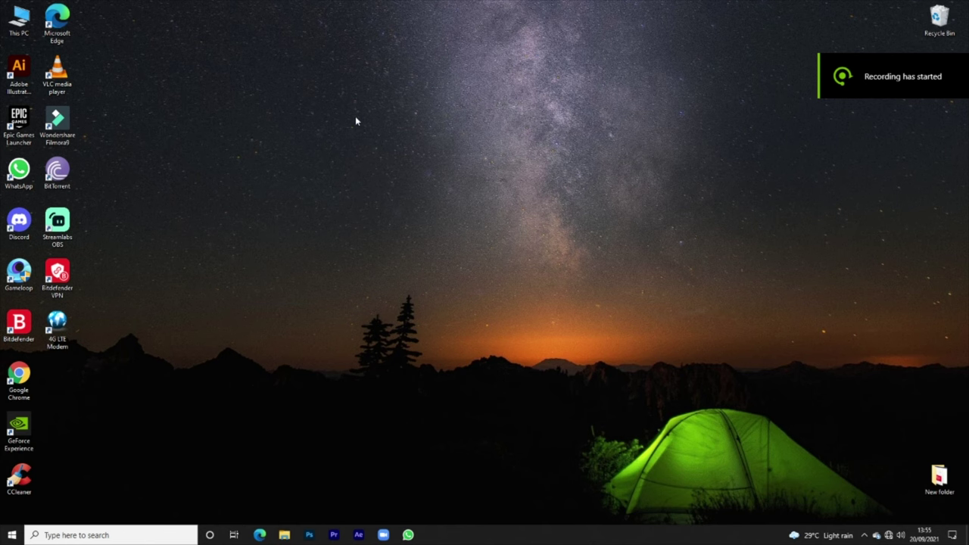
# Search Windows for "advance s" and open View advanced system settings
pyautogui.click(110, 534)
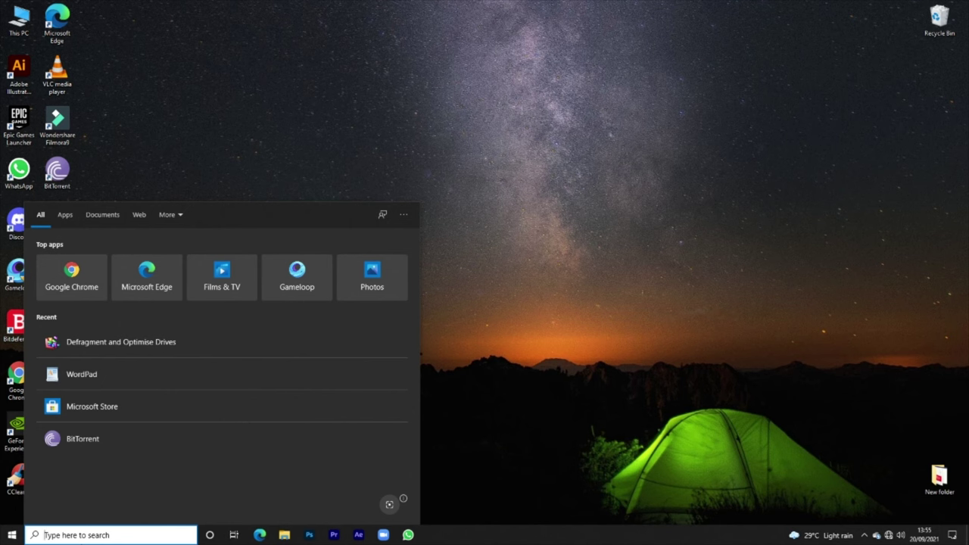
pyautogui.write('adva')
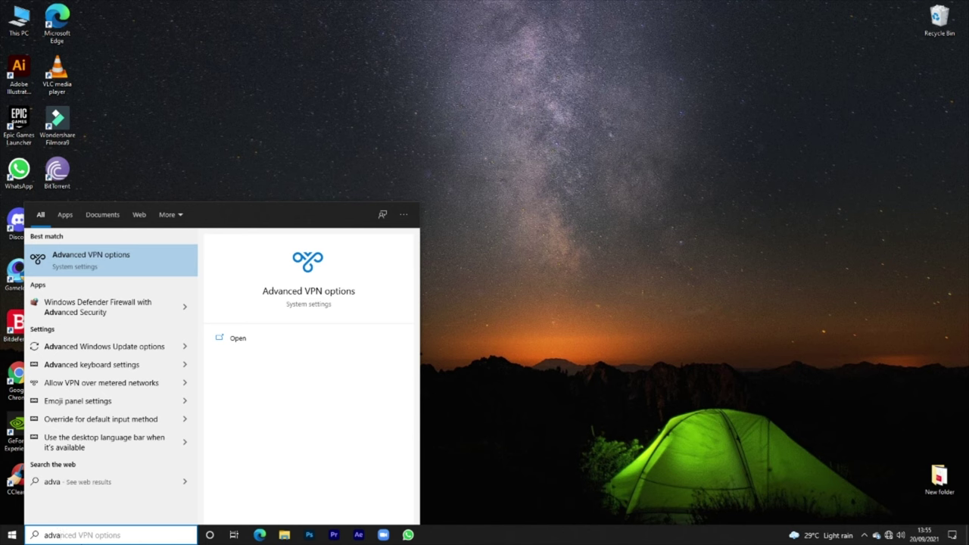
pyautogui.write('nce s')
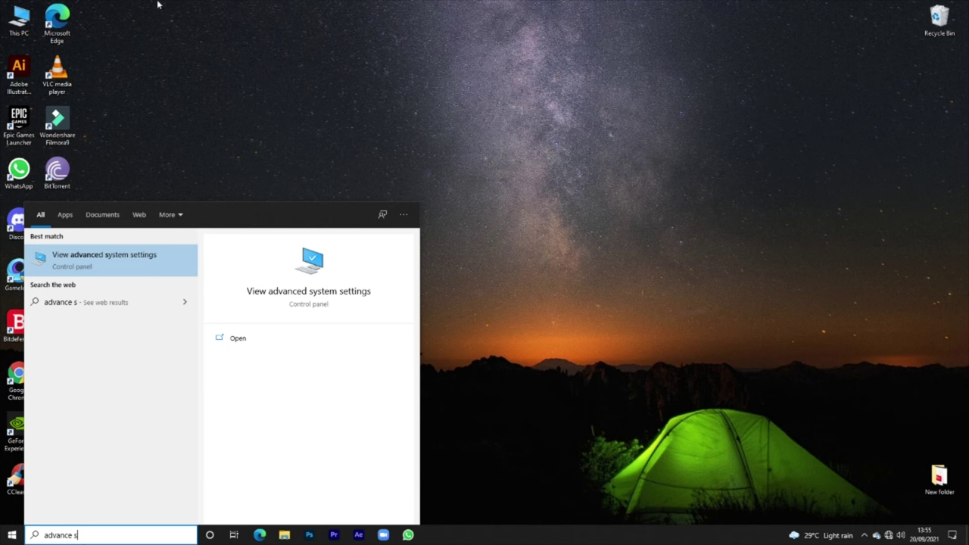
pyautogui.click(104, 257)
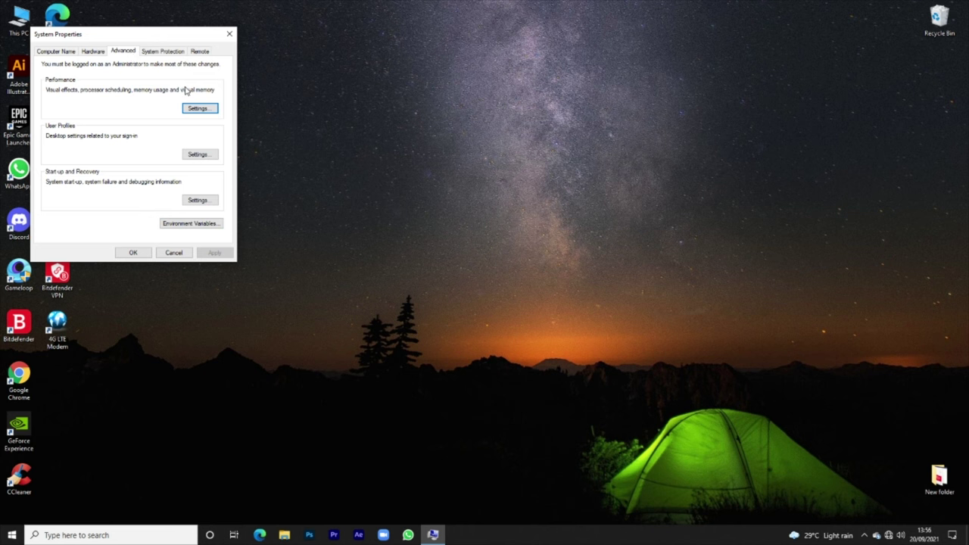
# Set the performance visual effects to Adjust for best performance, apply the change and close both Performance Options and System Properties
pyautogui.click(200, 109)
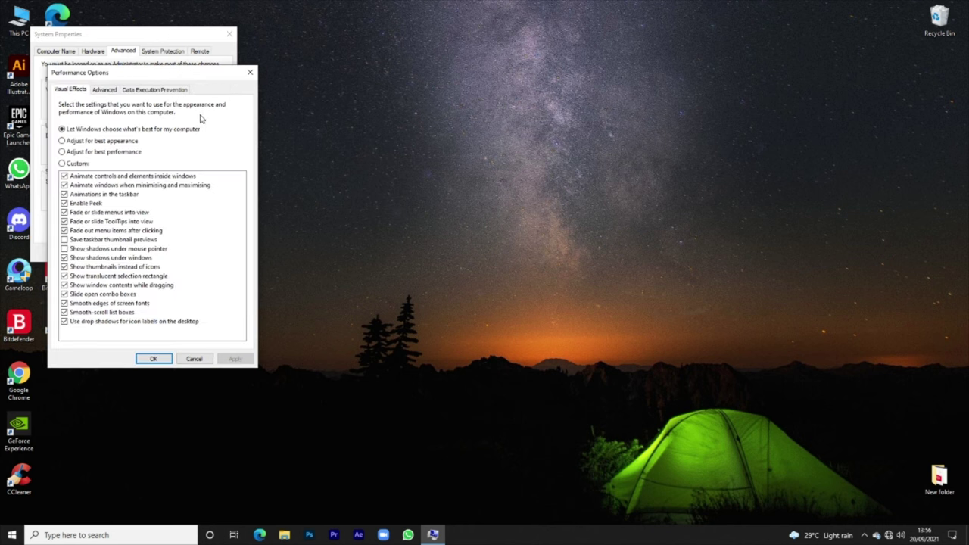
pyautogui.click(132, 153)
pyautogui.click(236, 360)
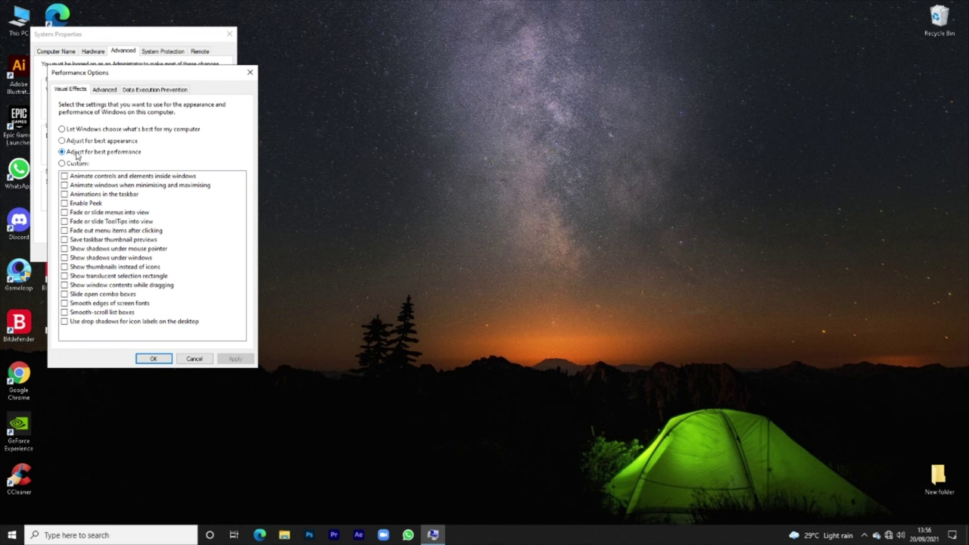
pyautogui.click(159, 358)
pyautogui.click(141, 256)
# Refresh the desktop twice
pyautogui.rightClick(142, 59)
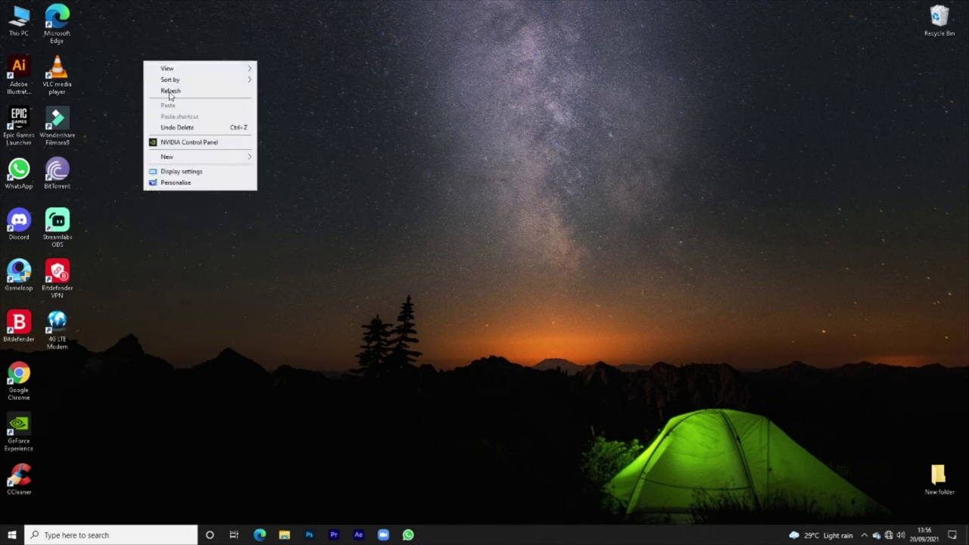
pyautogui.click(173, 90)
pyautogui.rightClick(172, 89)
pyautogui.click(197, 118)
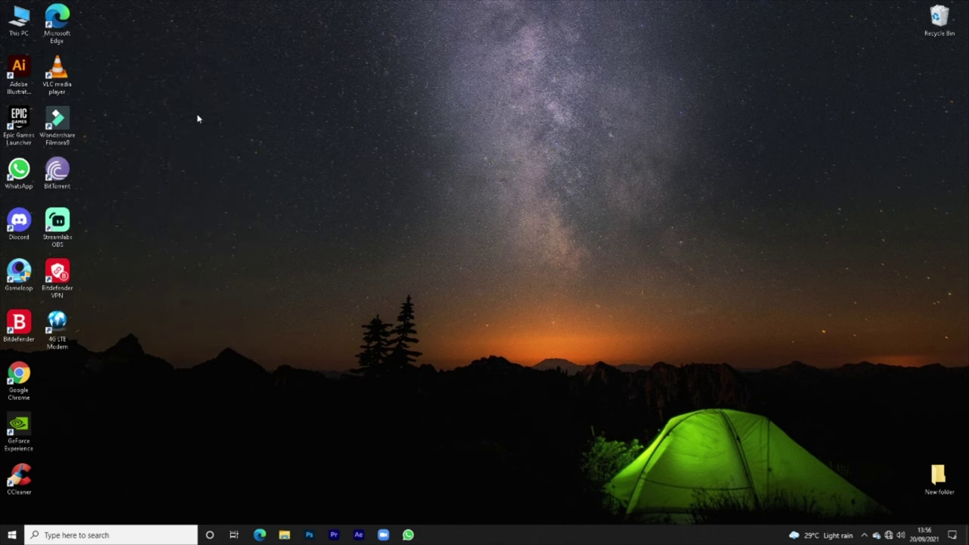